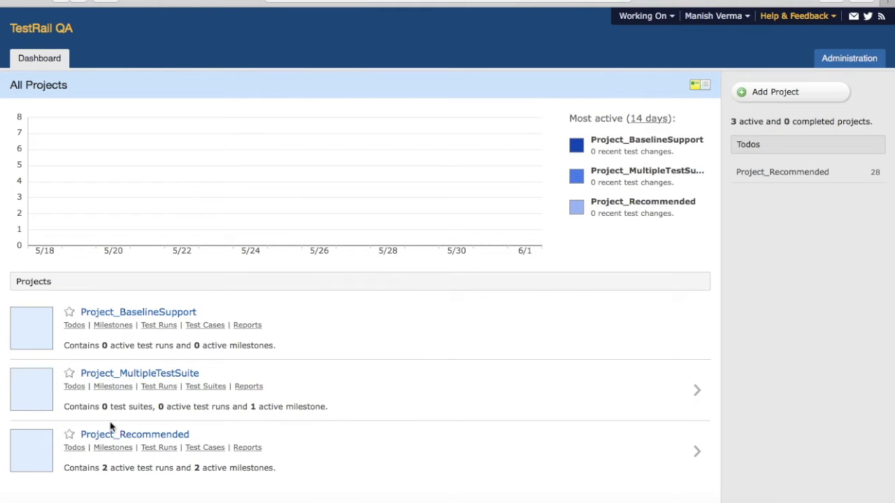
- Open the test runs of Project_Recommended and start adding a new test run
{"action": "left_click", "coordinate": [124, 435]}
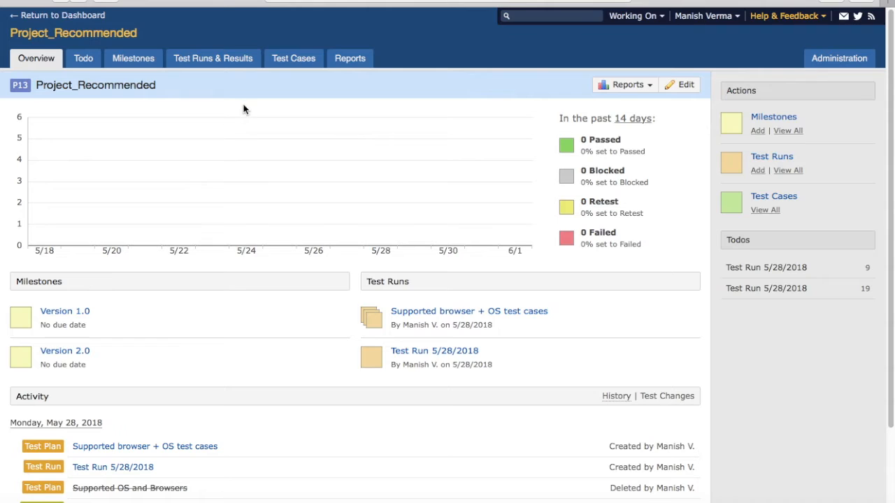
{"action": "left_click", "coordinate": [218, 62]}
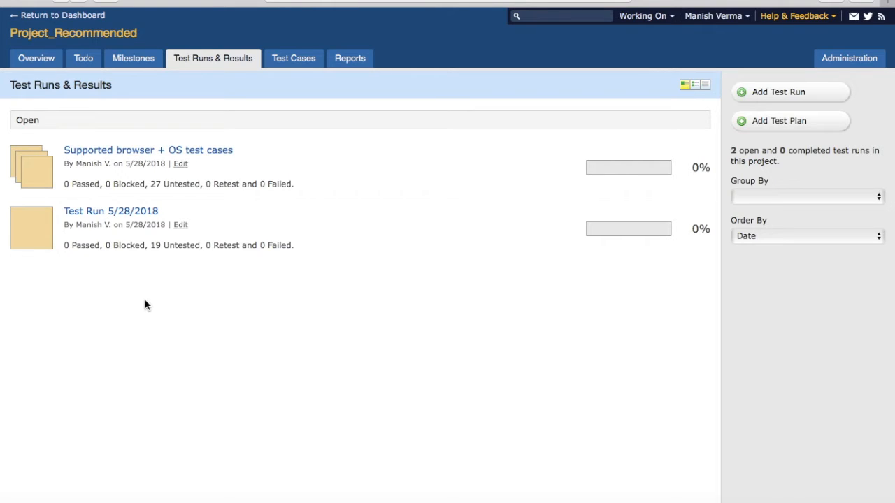
{"action": "left_click", "coordinate": [786, 96]}
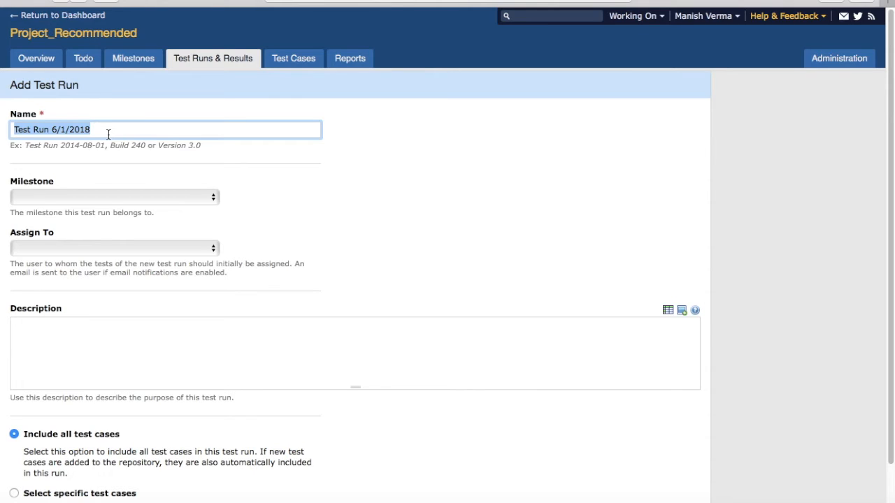
- Name the new test run "Functional Testing - Sprint 1"
{"action": "type", "text": "Sunction"}
{"action": "key", "text": "BackSpace"}
{"action": "key", "text": "BackSpace"}
{"action": "key", "text": "BackSpace"}
{"action": "key", "text": "BackSpace"}
{"action": "key", "text": "BackSpace"}
{"action": "key", "text": "BackSpace"}
{"action": "key", "text": "BackSpace"}
{"action": "key", "text": "BackSpace"}
{"action": "type", "text": "Functional Testing"}
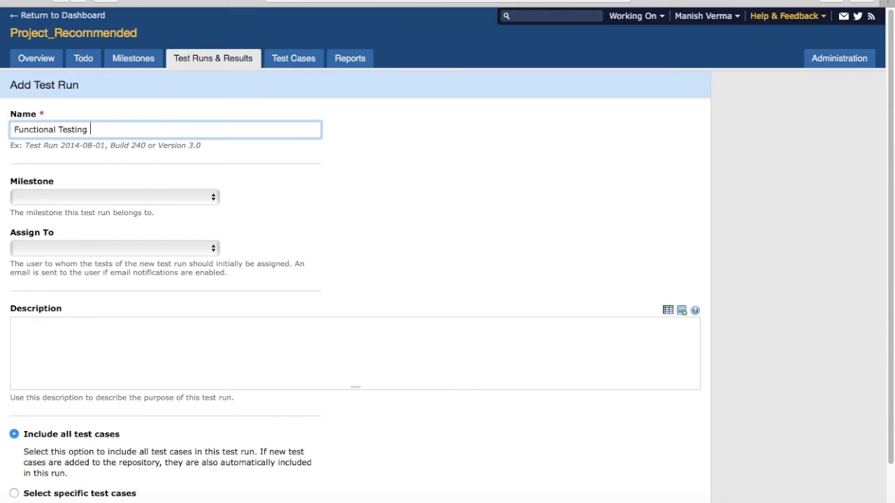
{"action": "type", "text": " -"}
{"action": "type", "text": "Sprint 1"}
{"action": "left_click", "coordinate": [340, 188]}
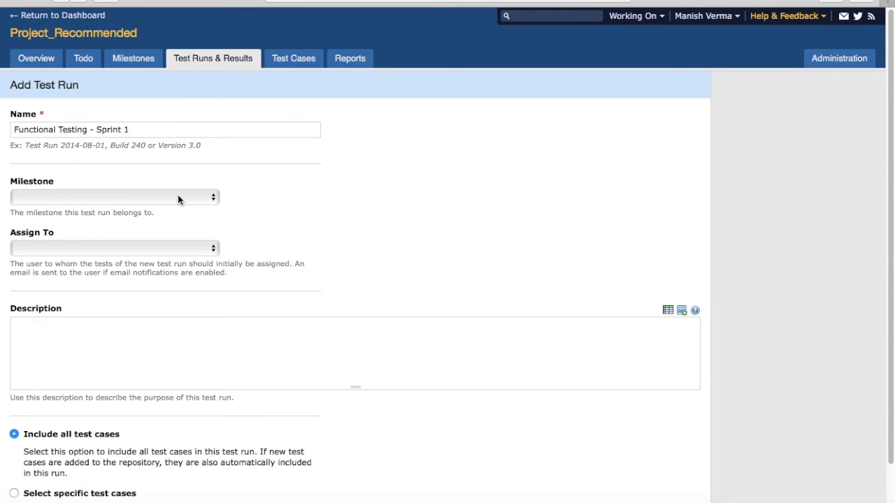
- Set the test run's milestone to Version 2.0 and assign its tests to the other team member, leaving the description empty
{"action": "left_click", "coordinate": [175, 198]}
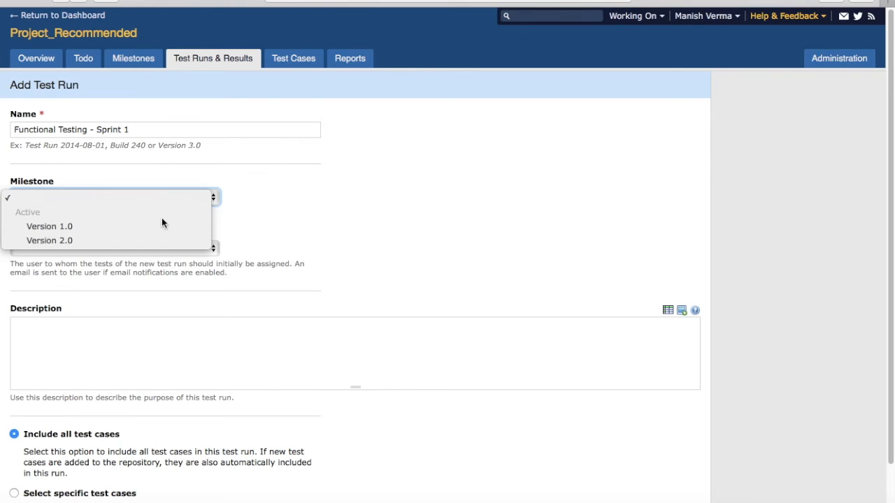
{"action": "left_click", "coordinate": [158, 240]}
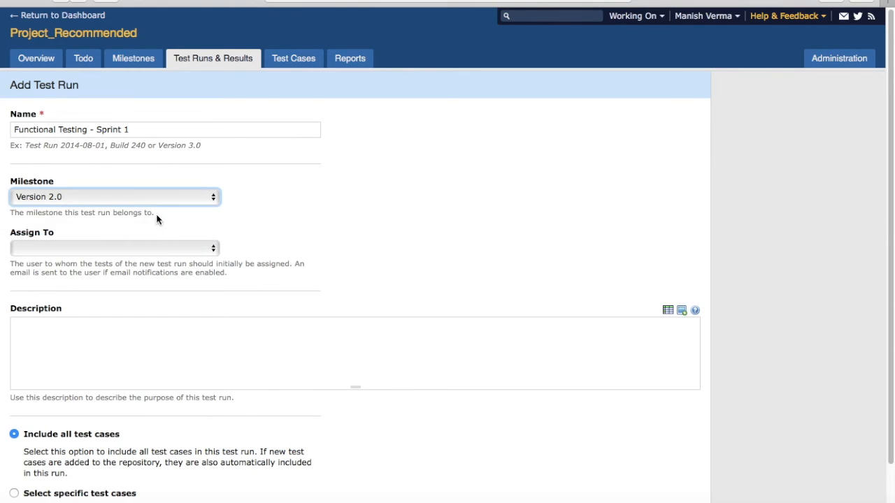
{"action": "left_click", "coordinate": [360, 207]}
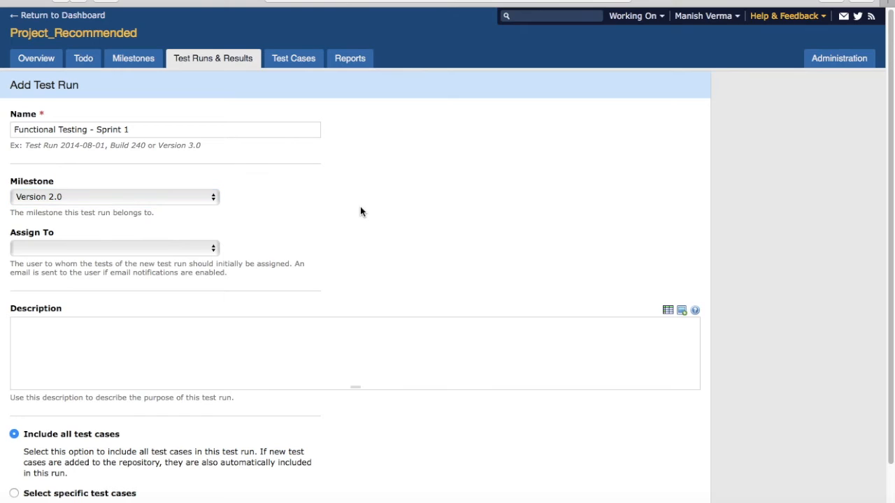
{"action": "left_click", "coordinate": [94, 249]}
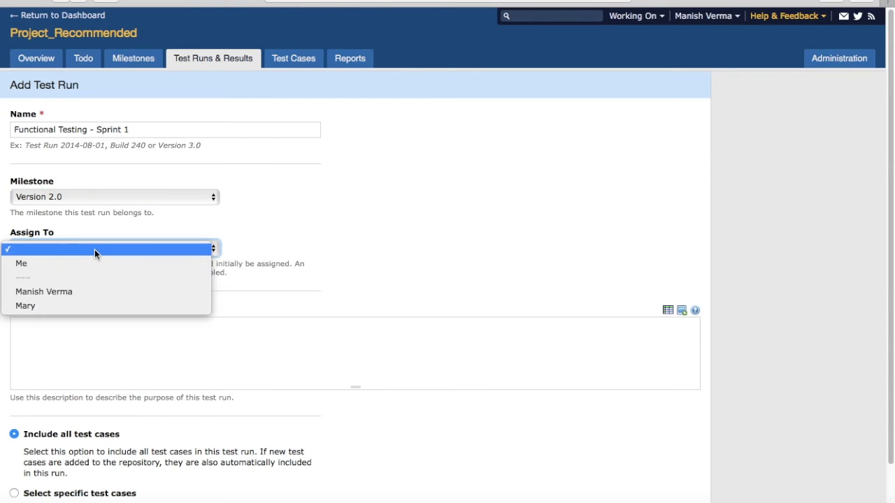
{"action": "left_click", "coordinate": [86, 309]}
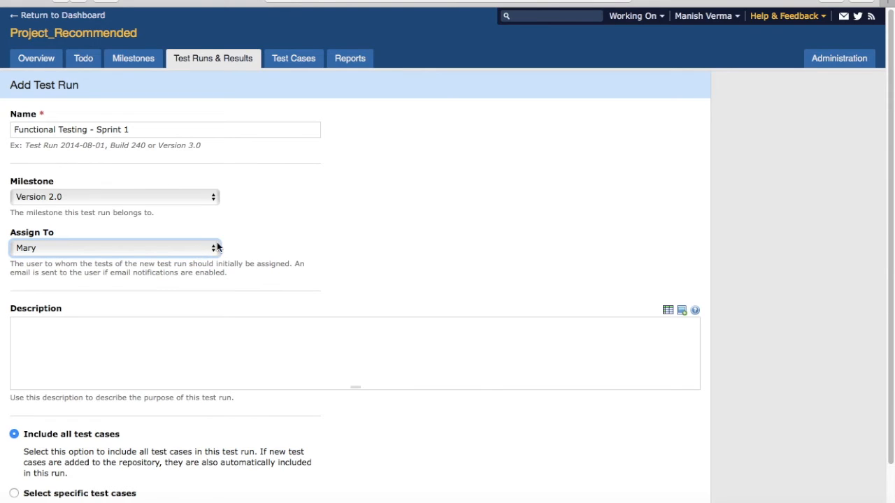
{"action": "left_click", "coordinate": [179, 331]}
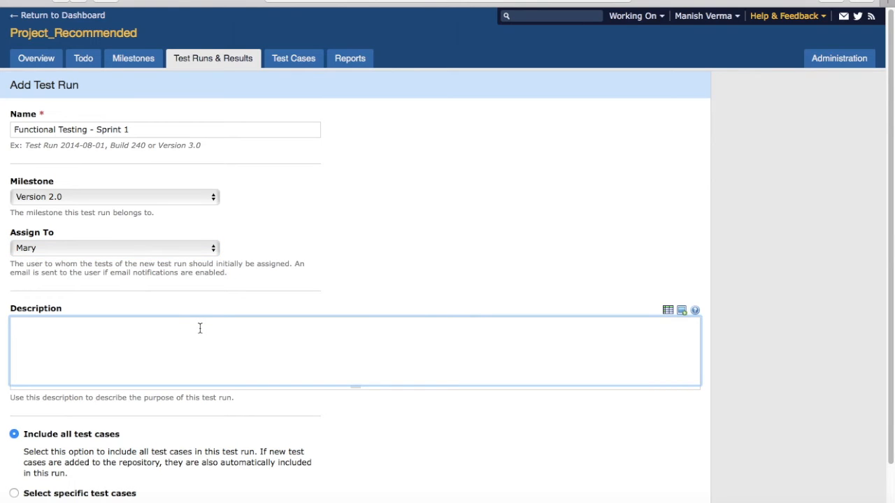
{"action": "left_click", "coordinate": [210, 253]}
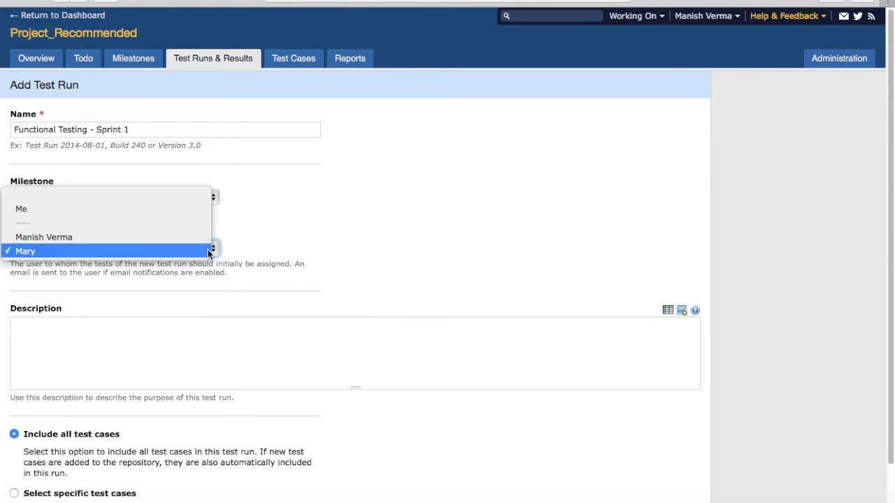
{"action": "left_click", "coordinate": [91, 262]}
{"action": "left_click", "coordinate": [110, 337]}
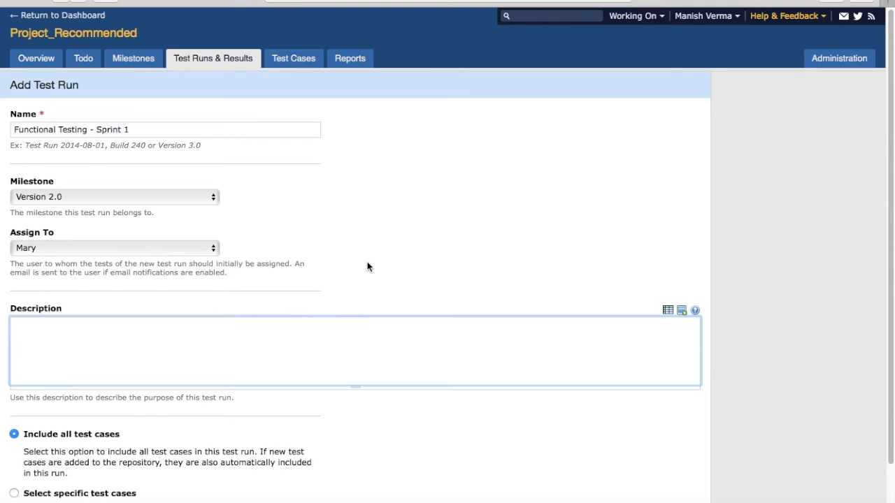
- Include only the specific test cases from the Add items and Mastercard checkout sections, and create the test run
{"action": "scroll", "coordinate": [367, 262], "scroll_direction": "down", "scroll_amount": 2}
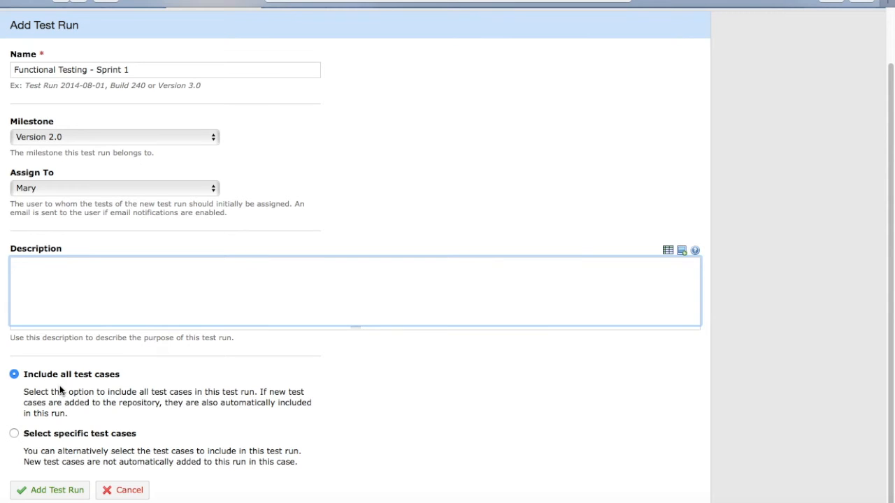
{"action": "left_click", "coordinate": [15, 435]}
{"action": "scroll", "coordinate": [126, 443], "scroll_direction": "down", "scroll_amount": 1}
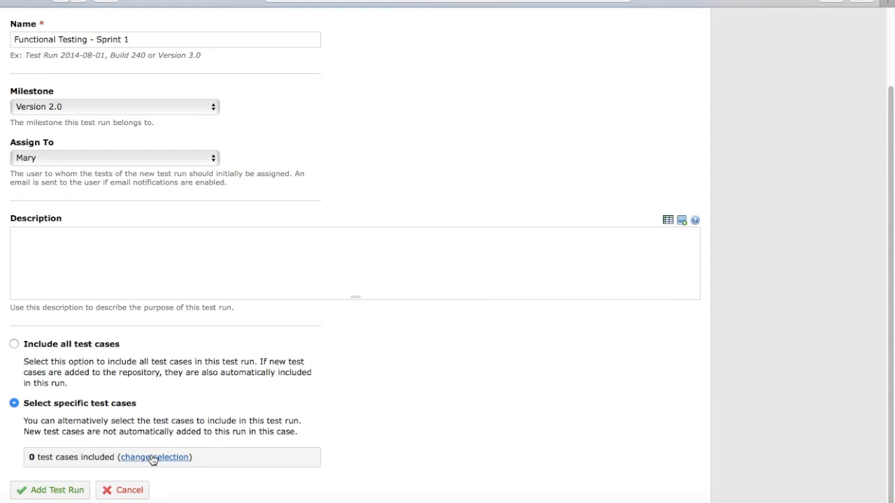
{"action": "left_click", "coordinate": [151, 458]}
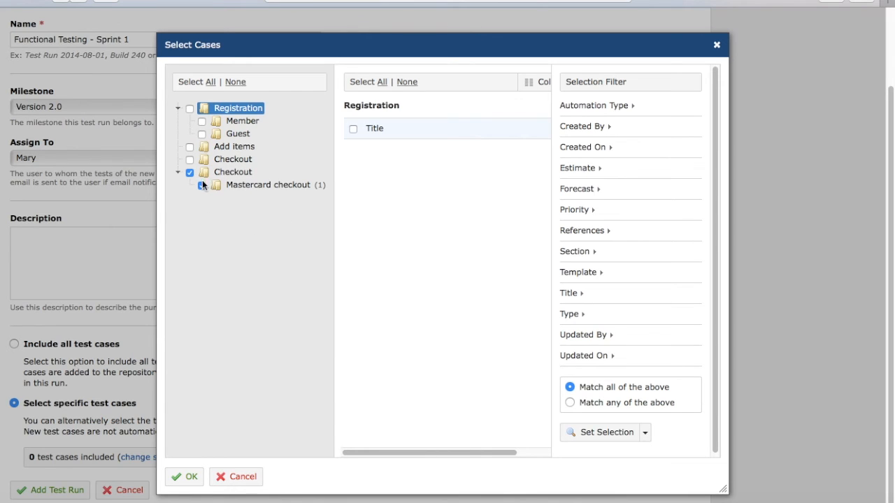
{"action": "left_click", "coordinate": [189, 146]}
{"action": "left_click", "coordinate": [190, 481]}
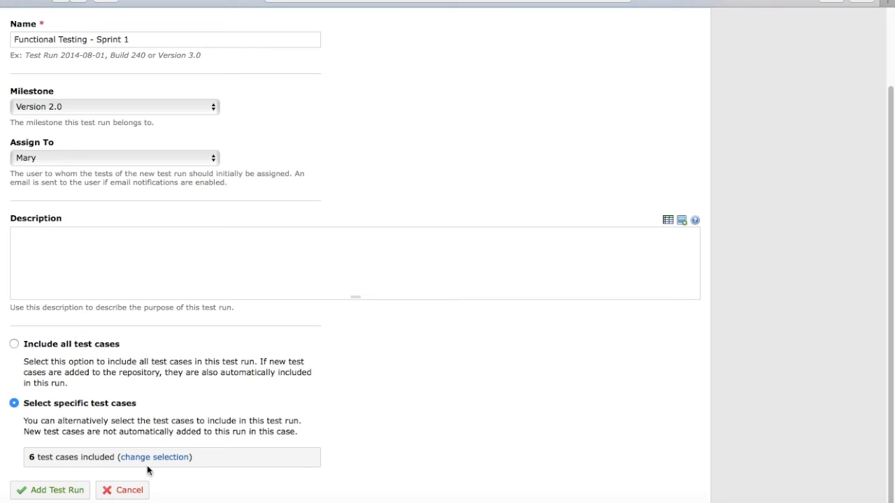
{"action": "left_click", "coordinate": [47, 496]}
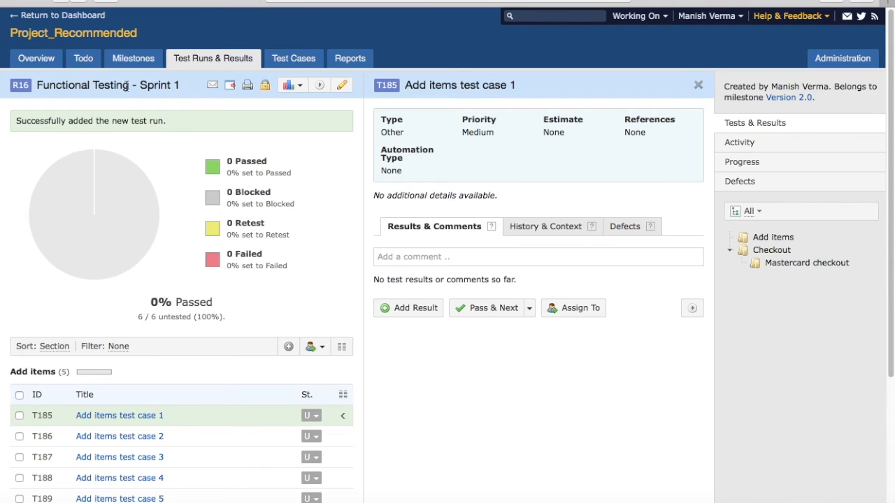
- Review the new run's test case list by section and the details of Add items test case 2 and test case 3
{"action": "scroll", "coordinate": [255, 283], "scroll_direction": "down", "scroll_amount": 2}
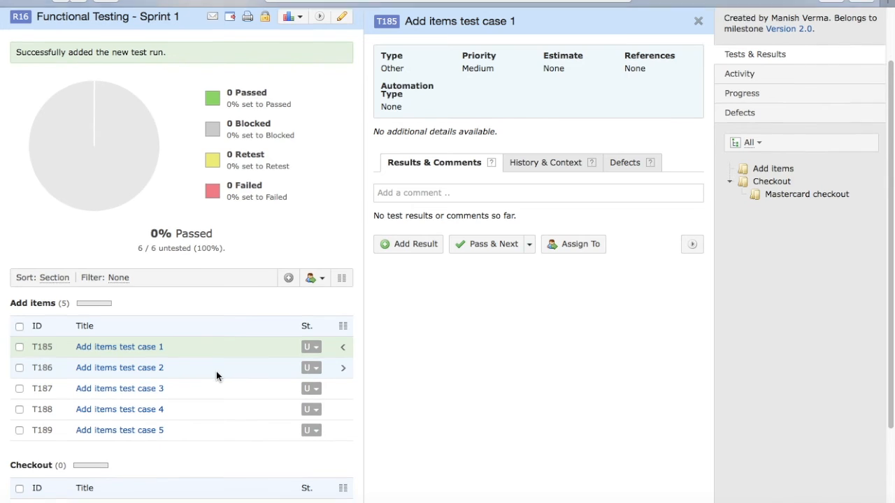
{"action": "scroll", "coordinate": [216, 376], "scroll_direction": "down", "scroll_amount": 3}
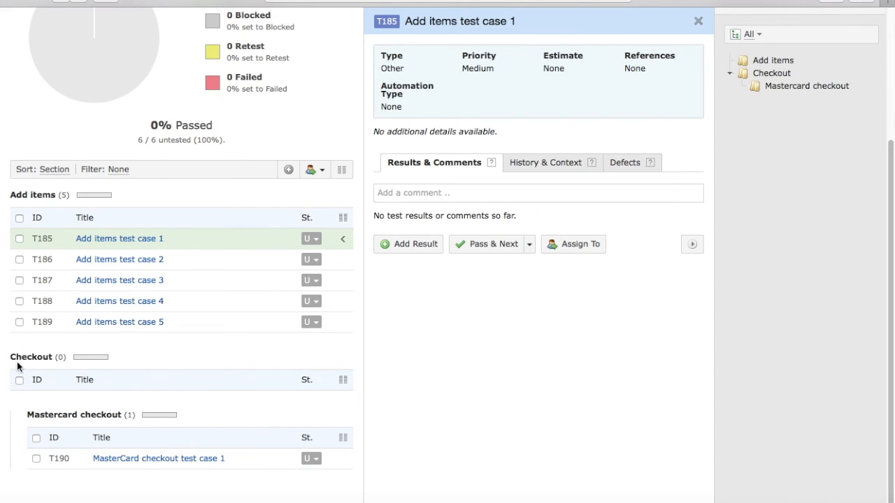
{"action": "scroll", "coordinate": [374, 372], "scroll_direction": "up", "scroll_amount": 3}
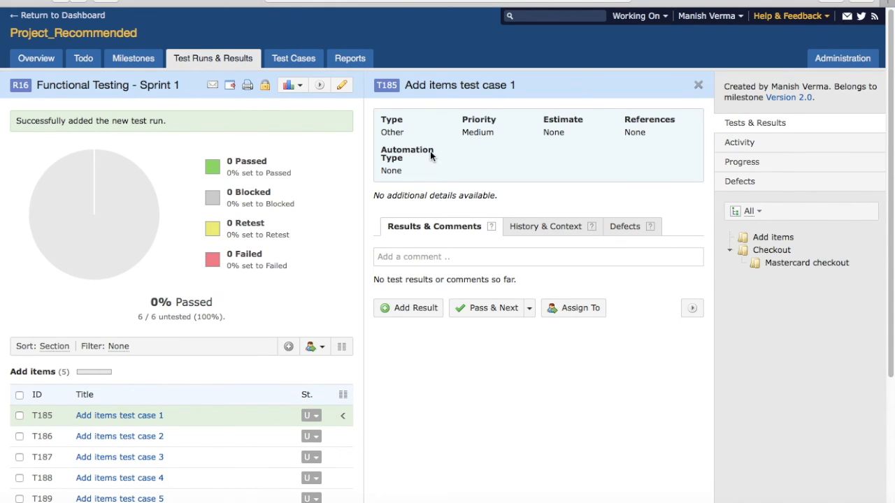
{"action": "left_click", "coordinate": [215, 440]}
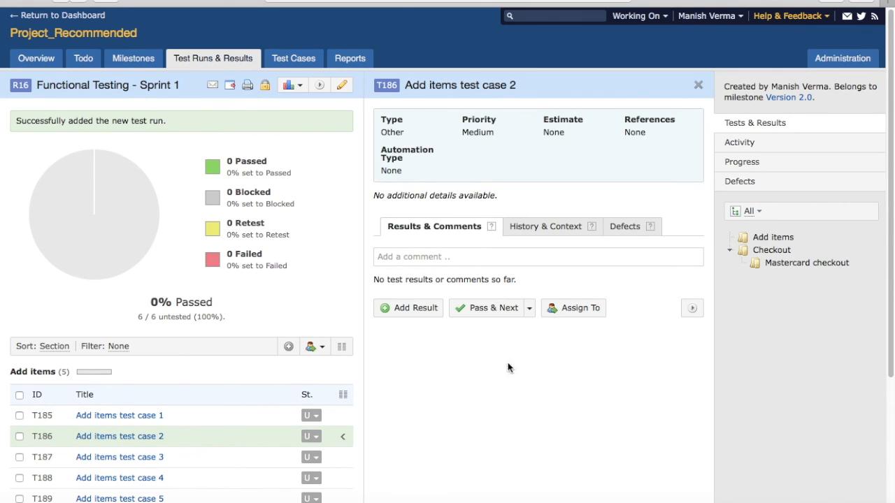
{"action": "left_click", "coordinate": [257, 459]}
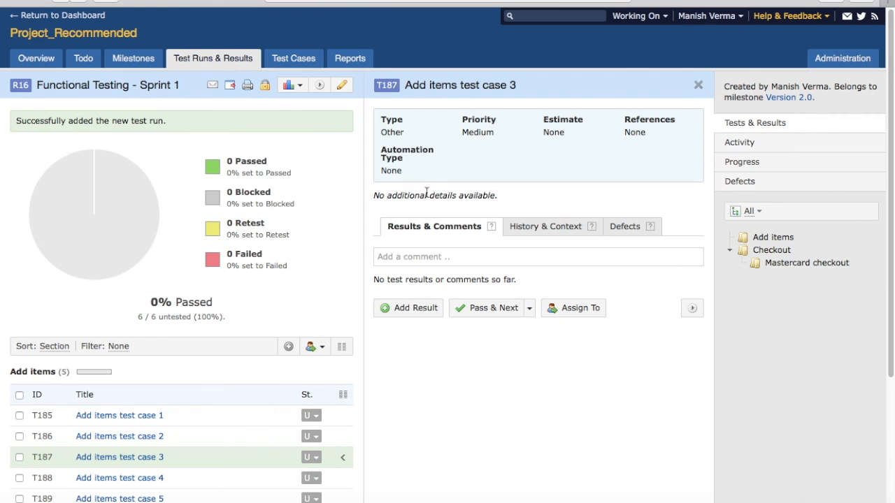
{"action": "scroll", "coordinate": [490, 392], "scroll_direction": "down", "scroll_amount": 1}
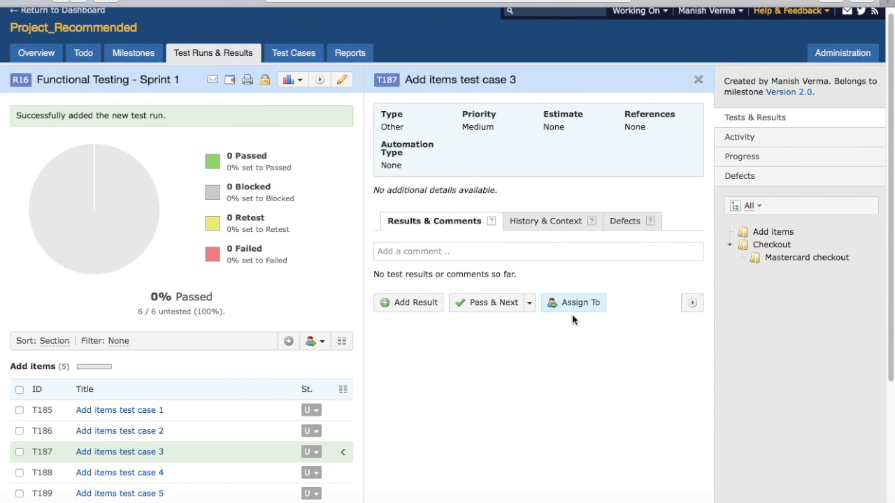
{"action": "scroll", "coordinate": [512, 386], "scroll_direction": "down", "scroll_amount": 2}
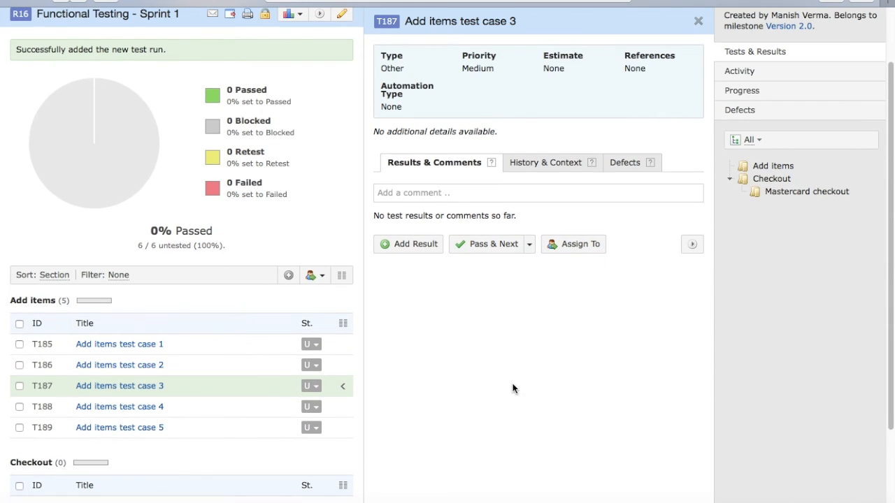
{"action": "scroll", "coordinate": [513, 389], "scroll_direction": "up", "scroll_amount": 2}
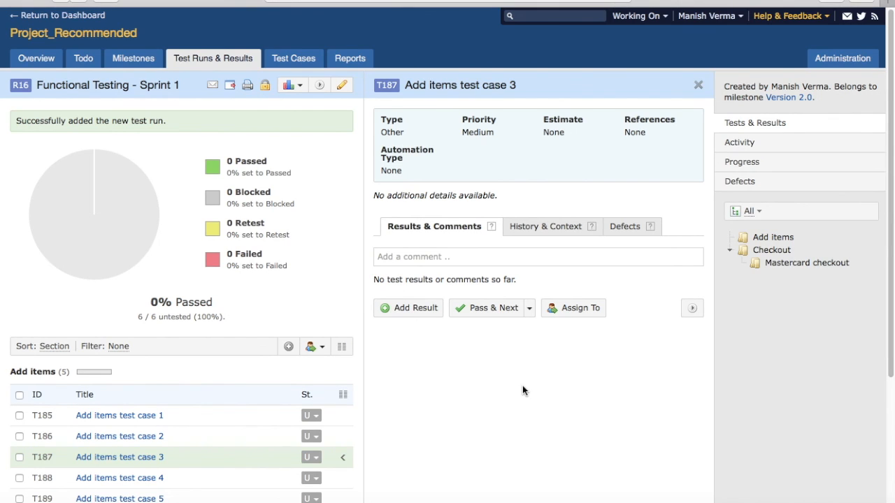